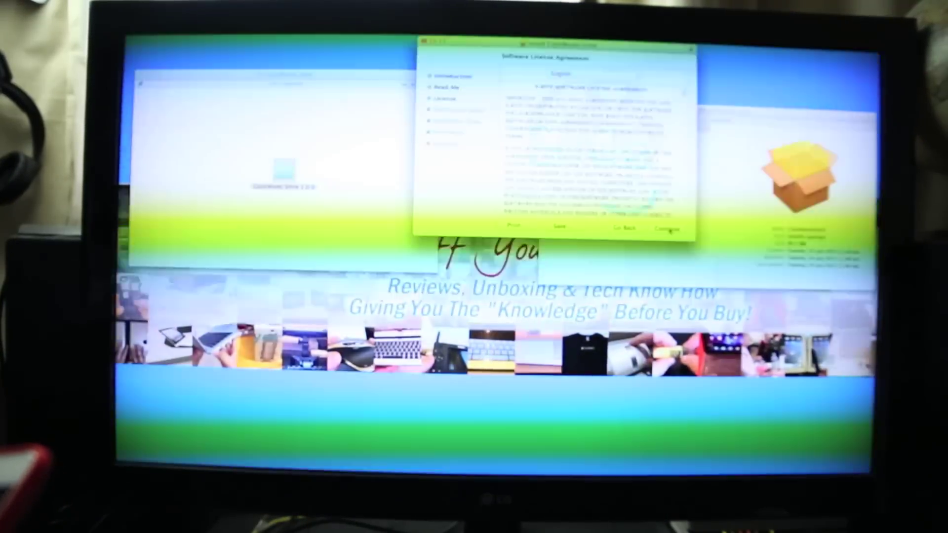
# Advance the cast Colormunki installer past the license agreement to the customize-install step
pyautogui.click(669, 230)
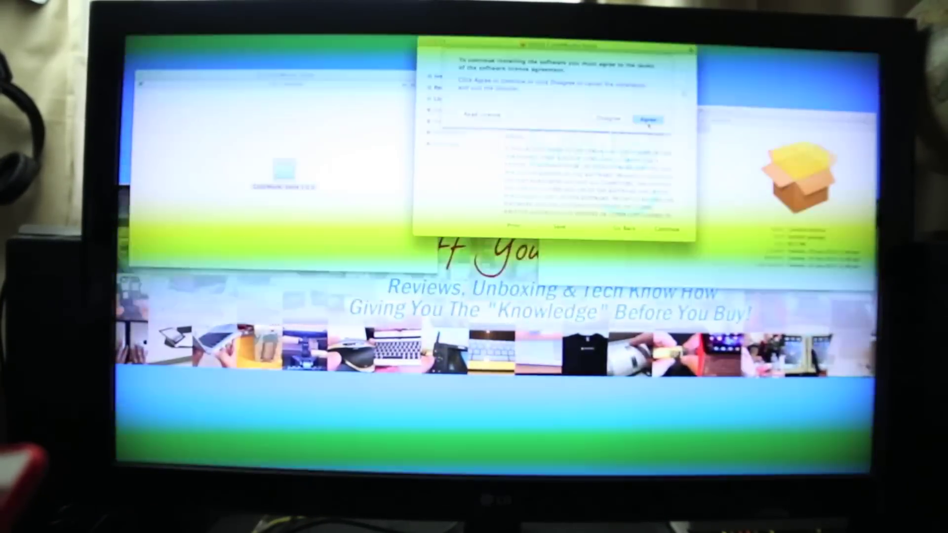
pyautogui.click(646, 120)
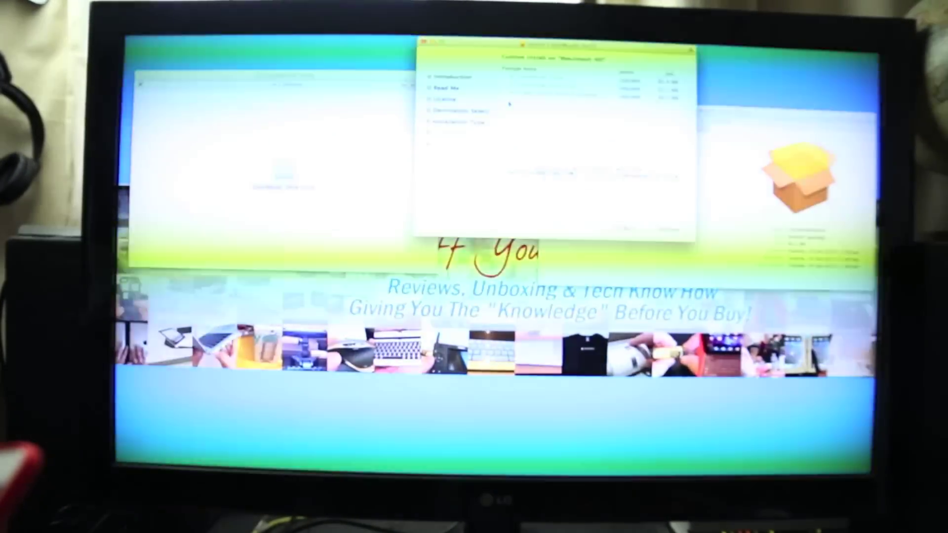